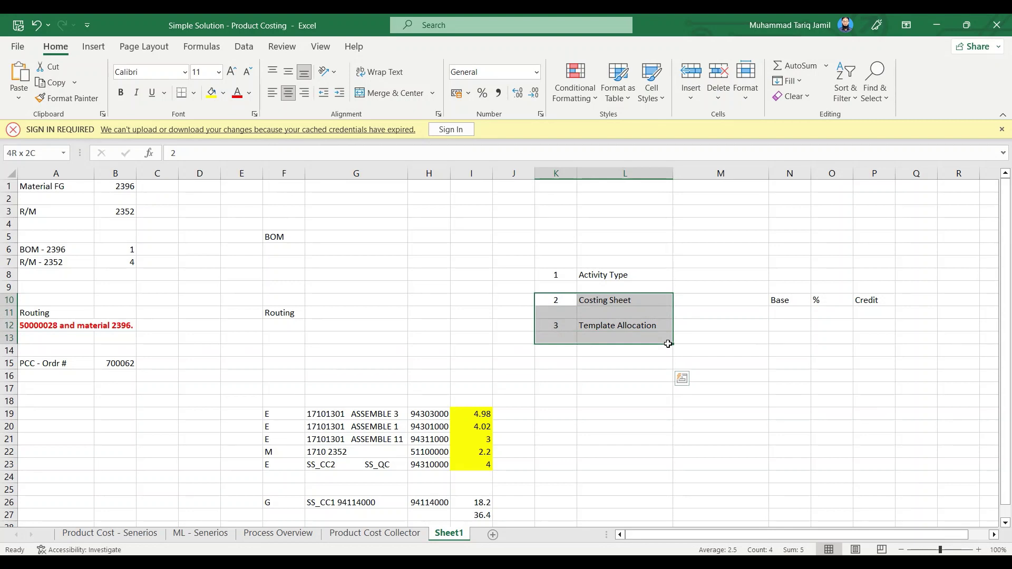
- Review the Activity Type, Costing Sheet and Template Allocation entries on Sheet1, along with the template allocation concept image
left_click(570, 329)
left_click_drag(570, 329, 671, 300)
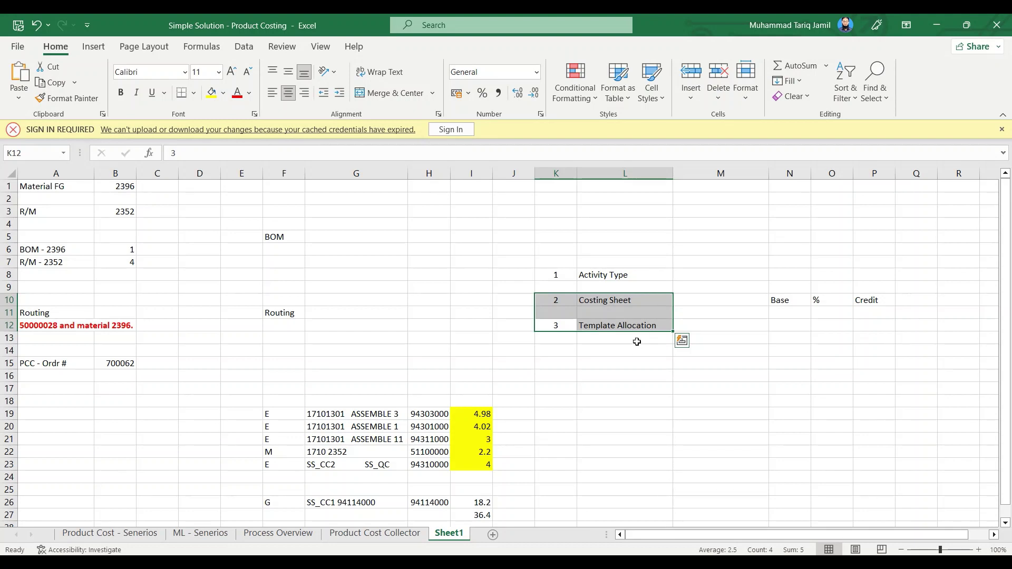
left_click_drag(639, 325, 559, 326)
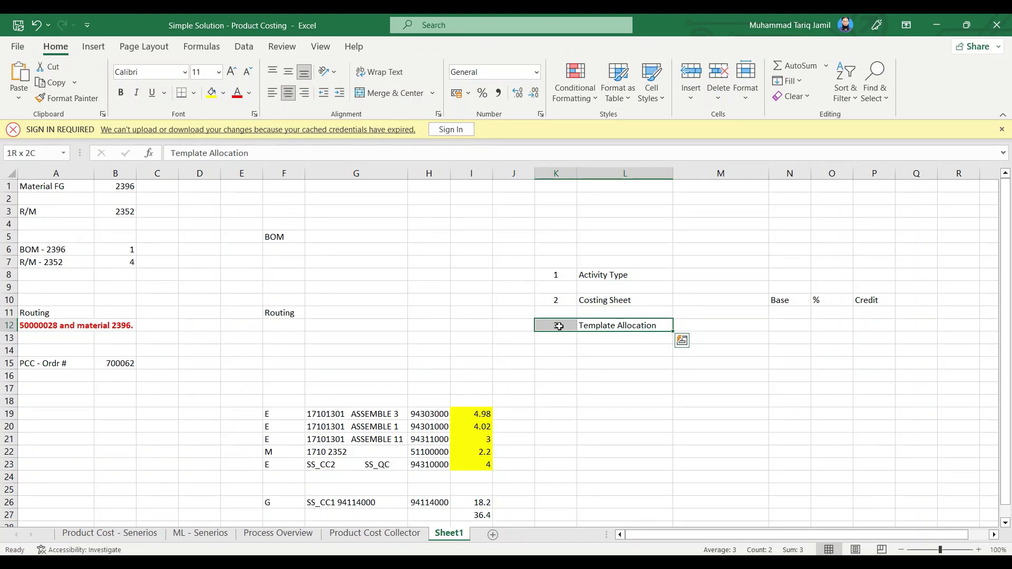
left_click_drag(559, 326, 658, 303)
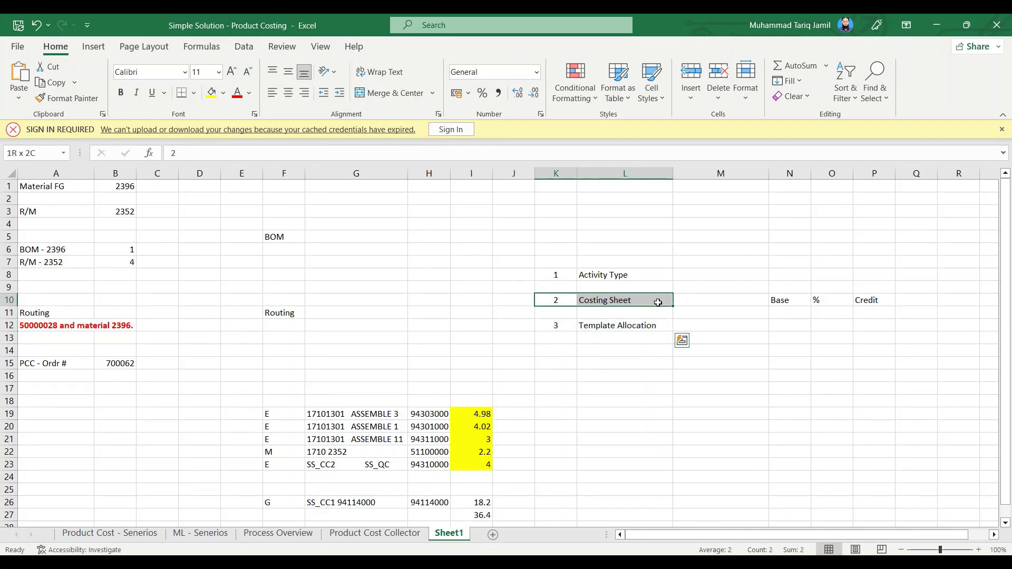
left_click(658, 303)
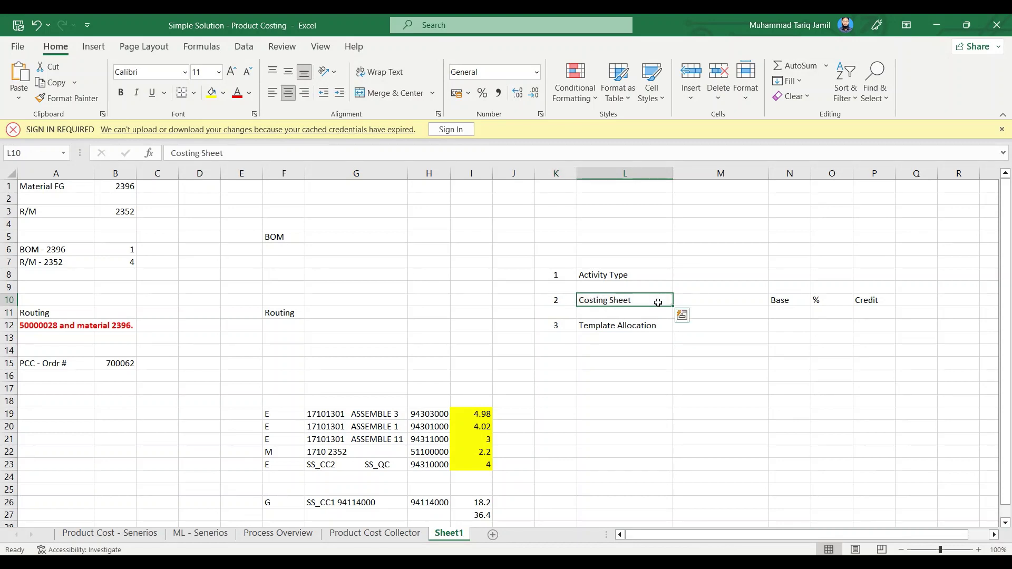
left_click(570, 325)
left_click(439, 562)
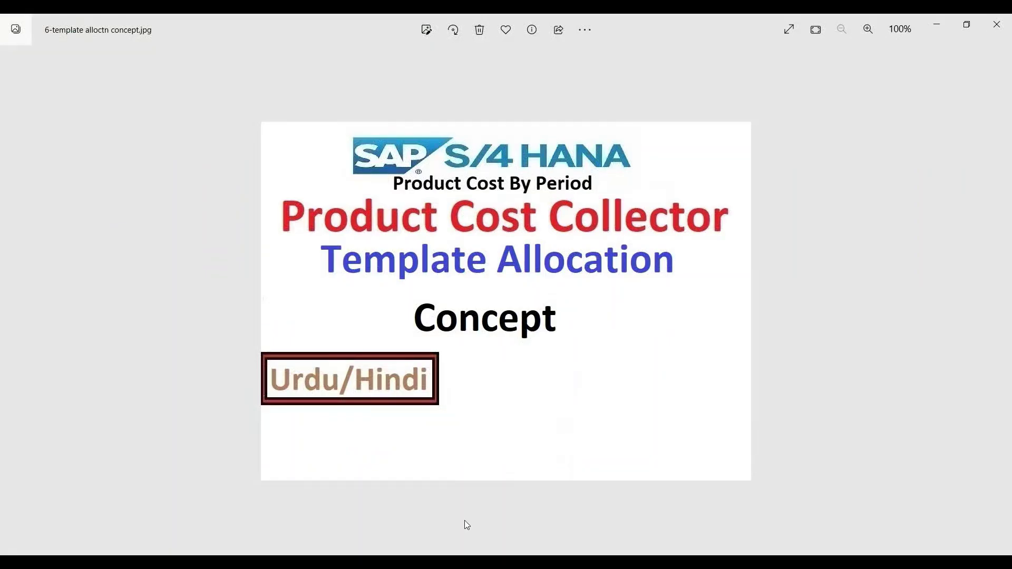
mouse_move(438, 562)
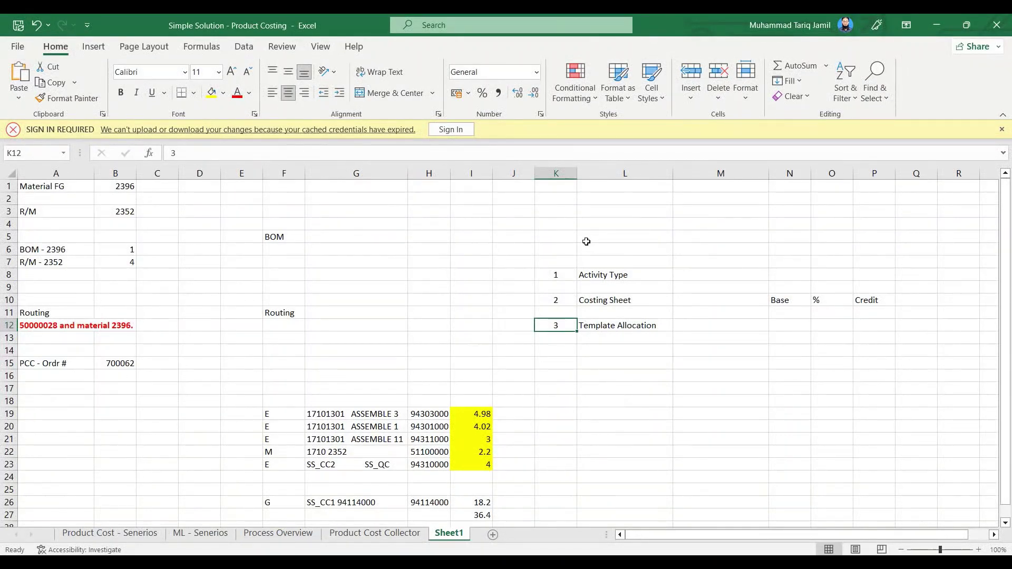
left_click_drag(560, 275, 632, 276)
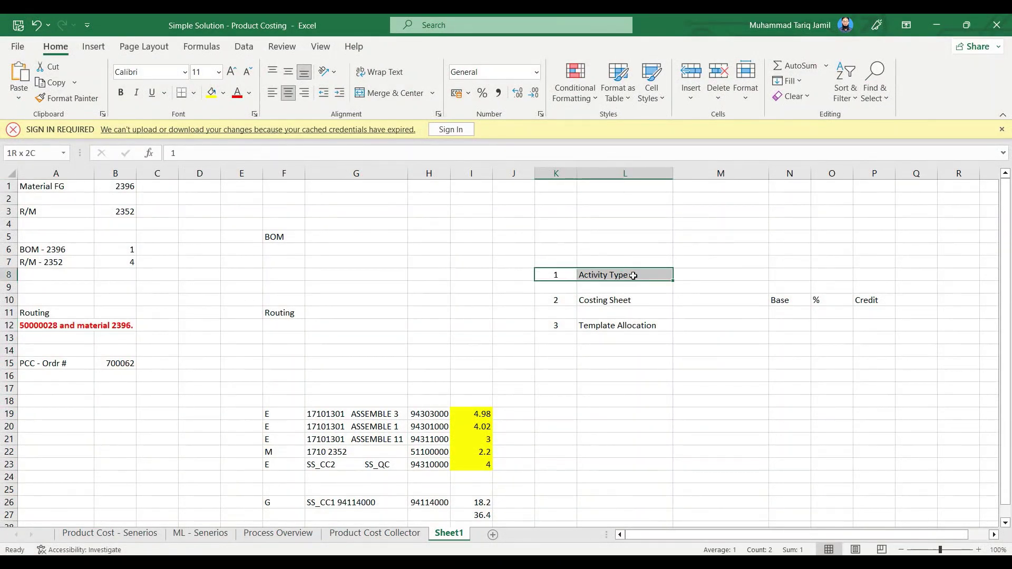
left_click_drag(633, 275, 633, 275)
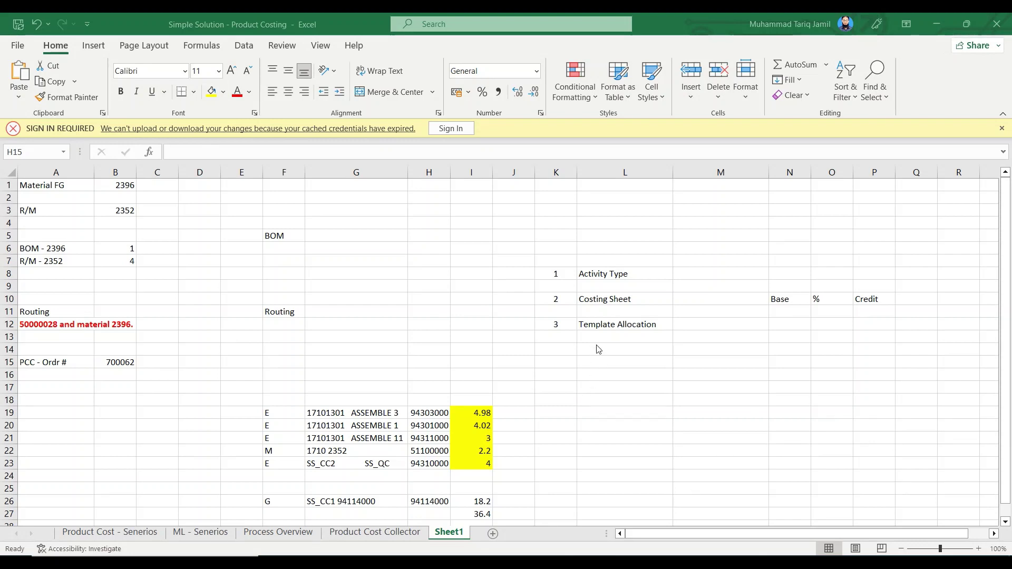
- Fill in the Costing Sheet example in row 11 with Base 100, % 20 and Credit 20, and select the whole example block
left_click_drag(559, 299, 626, 299)
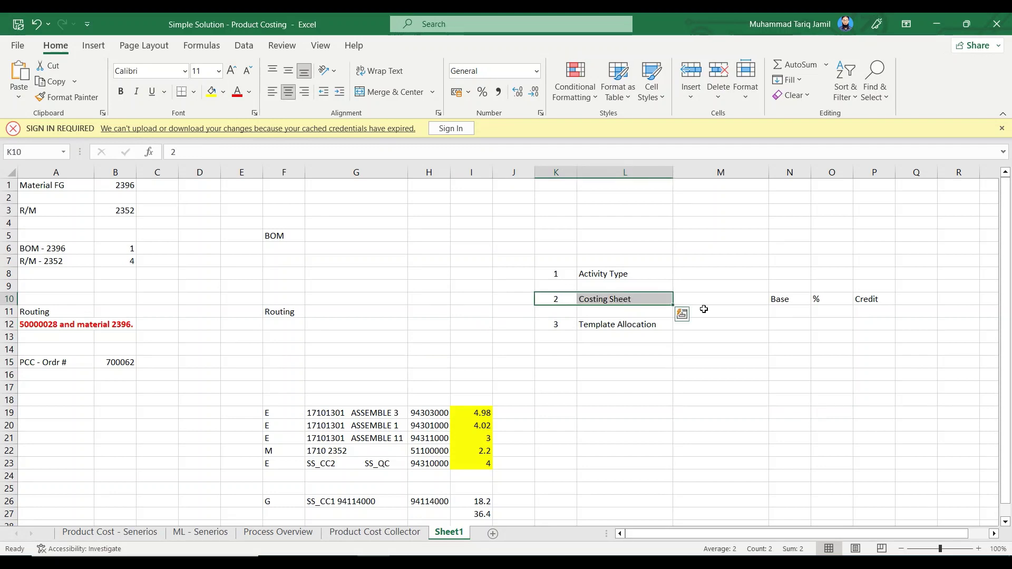
left_click(780, 313)
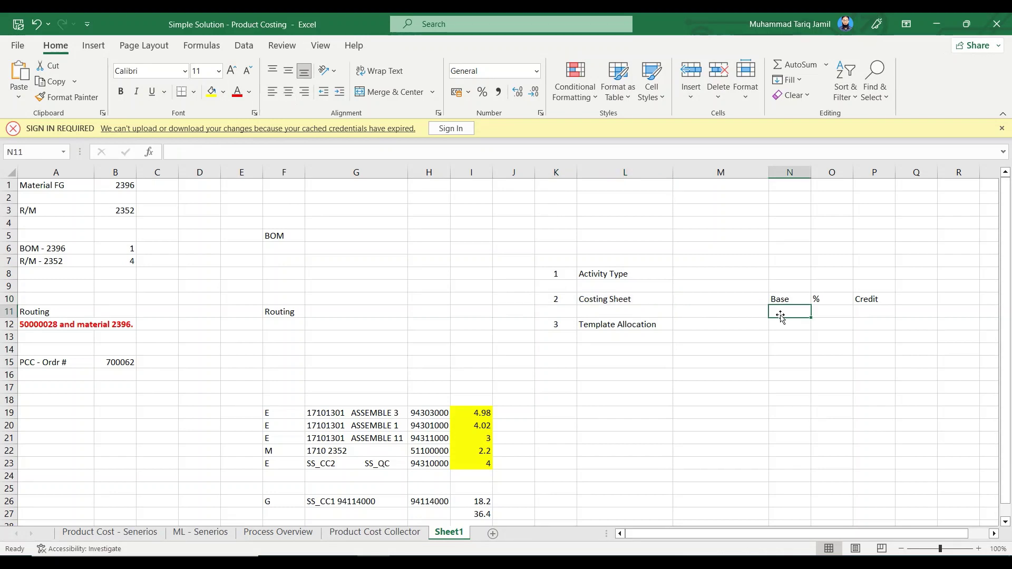
type("100")
key("Tab")
type("20")
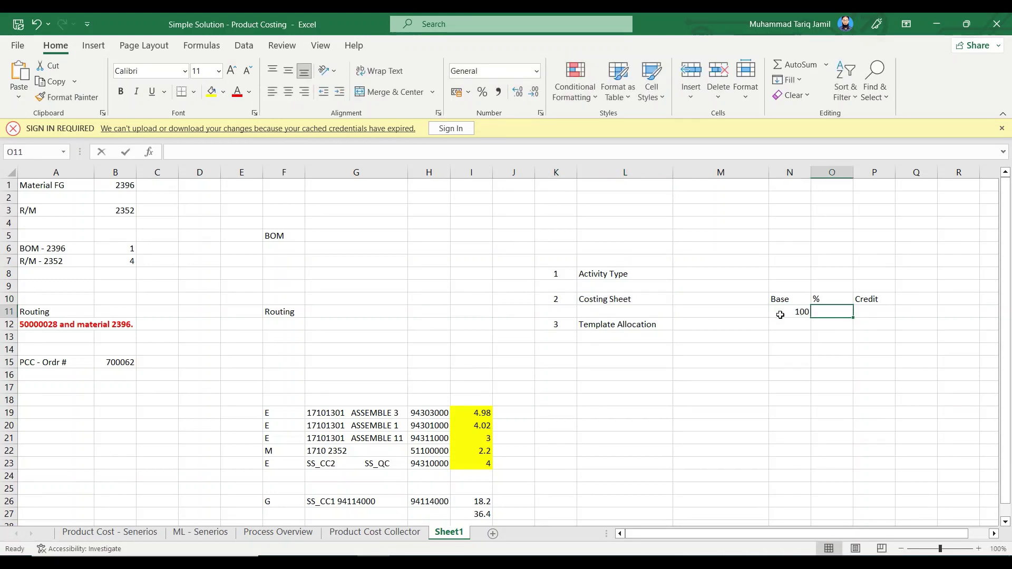
key("Tab")
type("20")
key("Down")
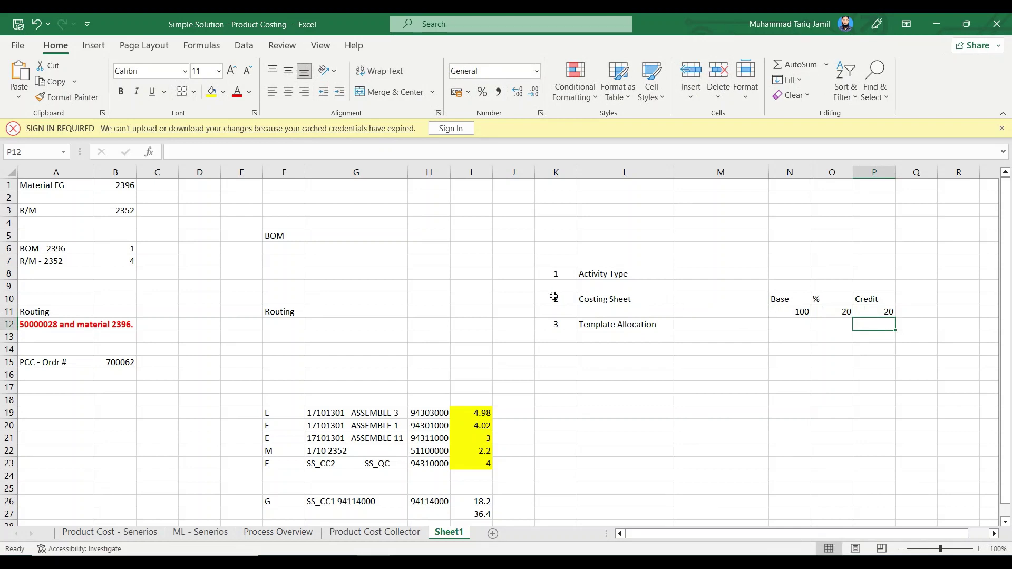
left_click_drag(554, 297, 884, 314)
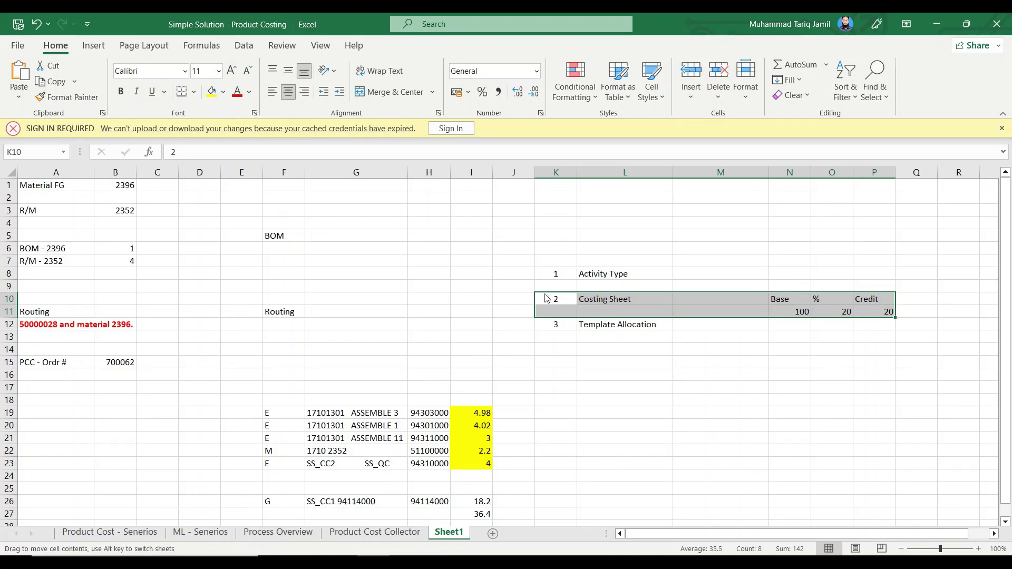
left_click_drag(553, 299, 884, 316)
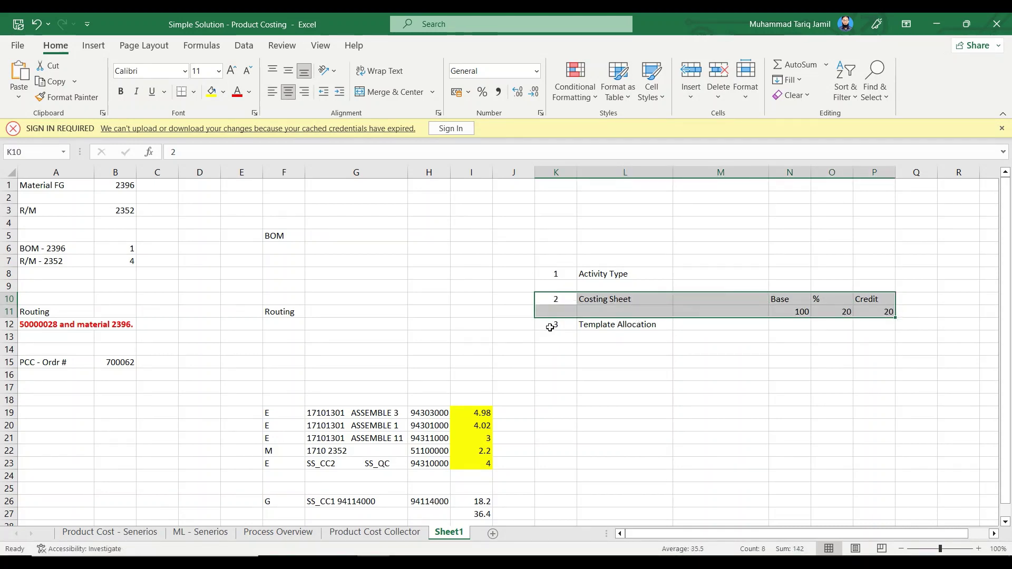
- Add the label CC in cell L19, below the Template Allocation entry
left_click_drag(549, 325, 892, 354)
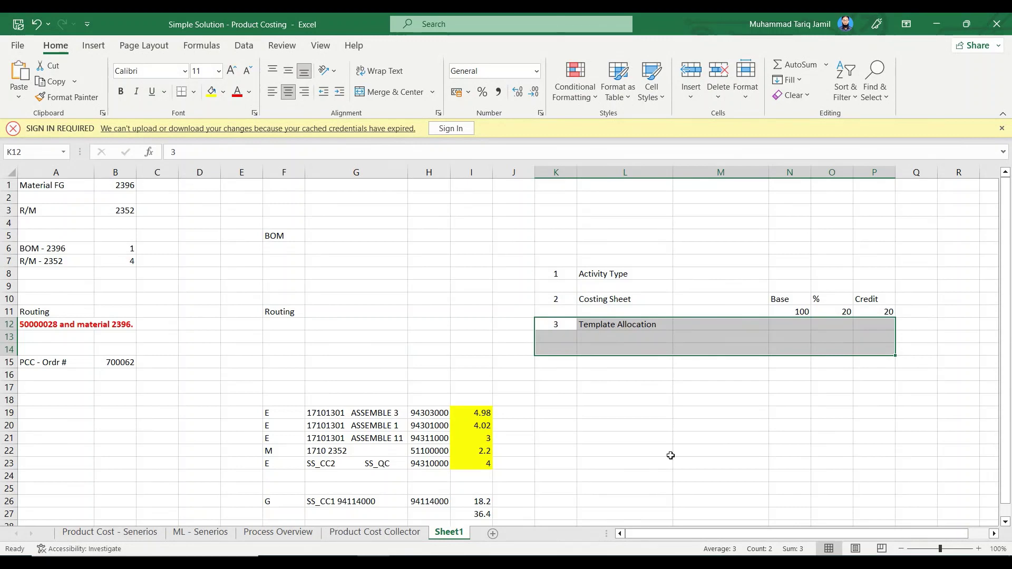
left_click(608, 417)
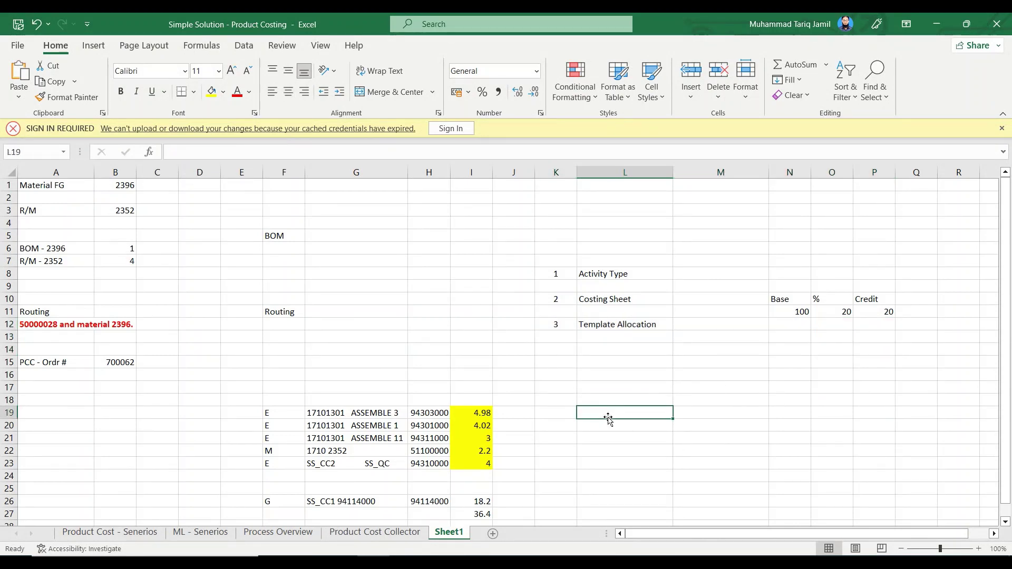
type("CC")
key("Tab")
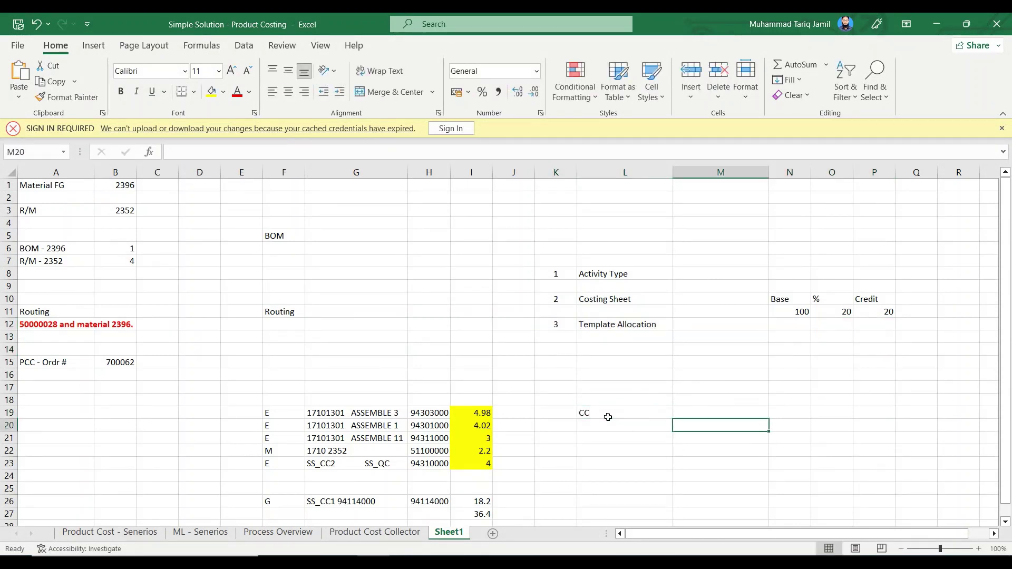
key("Return")
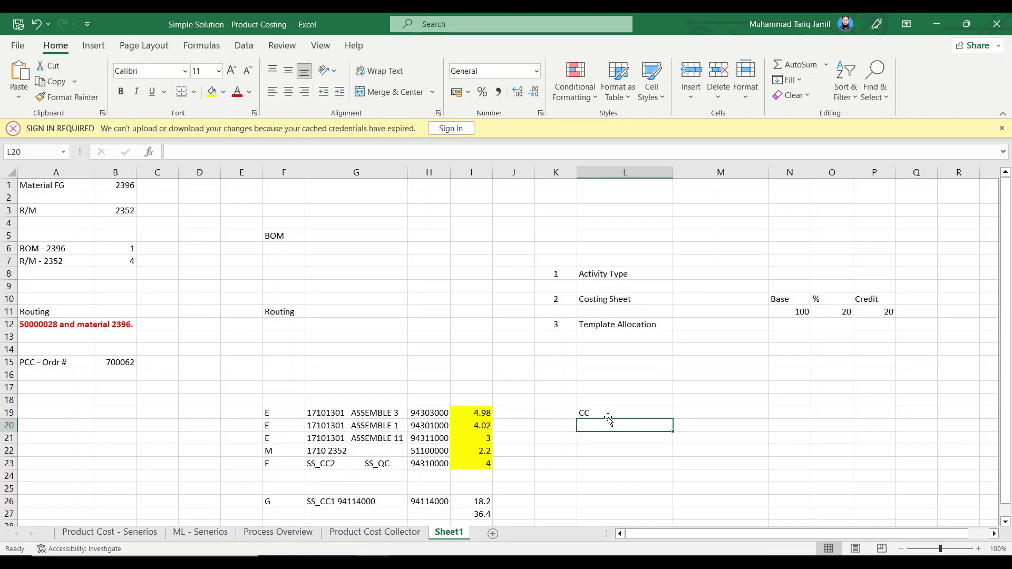
- Compare the Activity Type and Template Allocation entries in the numbered list, finishing on the Template Allocation row
left_click(591, 327)
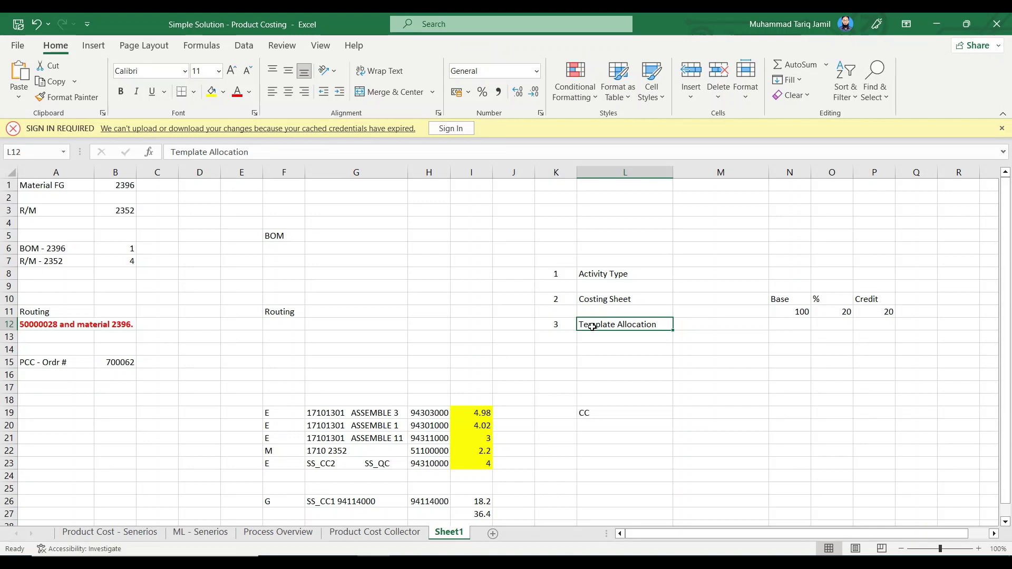
left_click(633, 270)
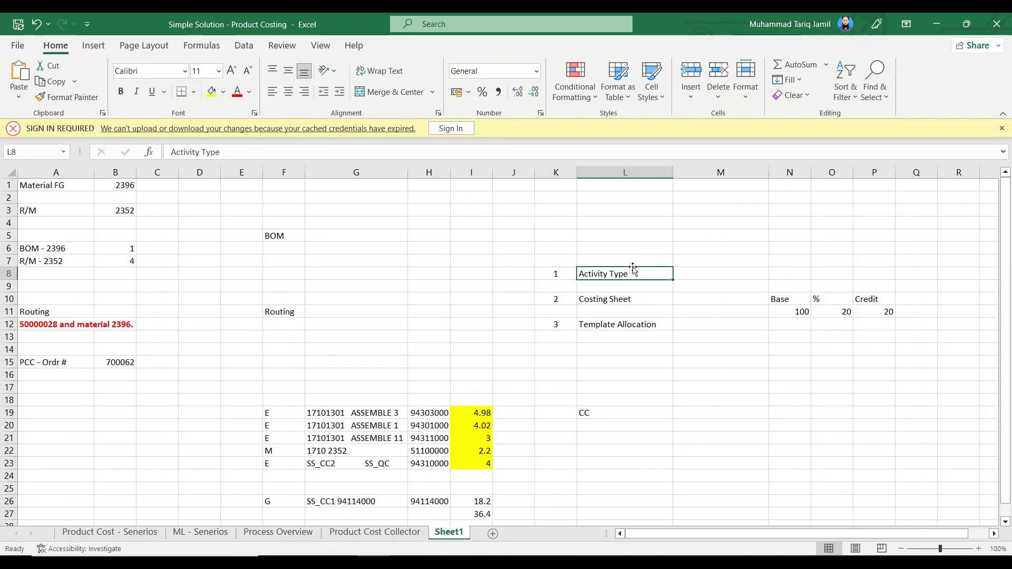
left_click(642, 325)
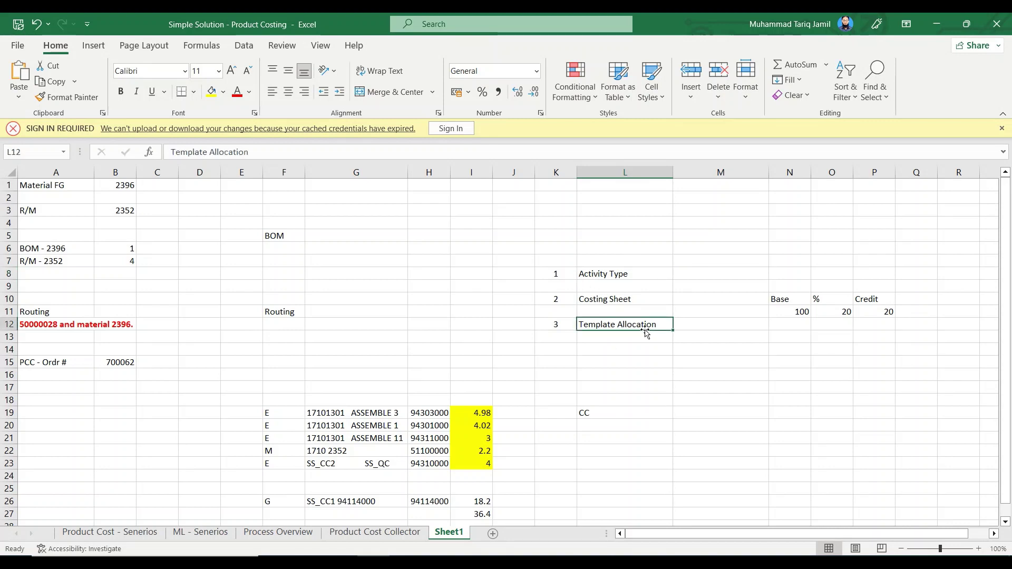
left_click(636, 282, "ctrl")
left_click(636, 273, "ctrl")
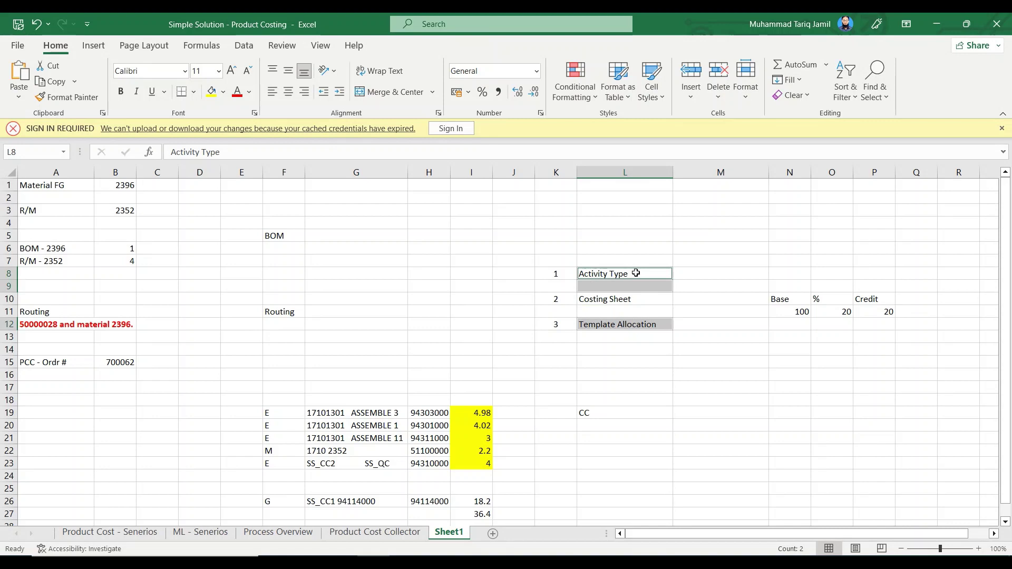
left_click(632, 326)
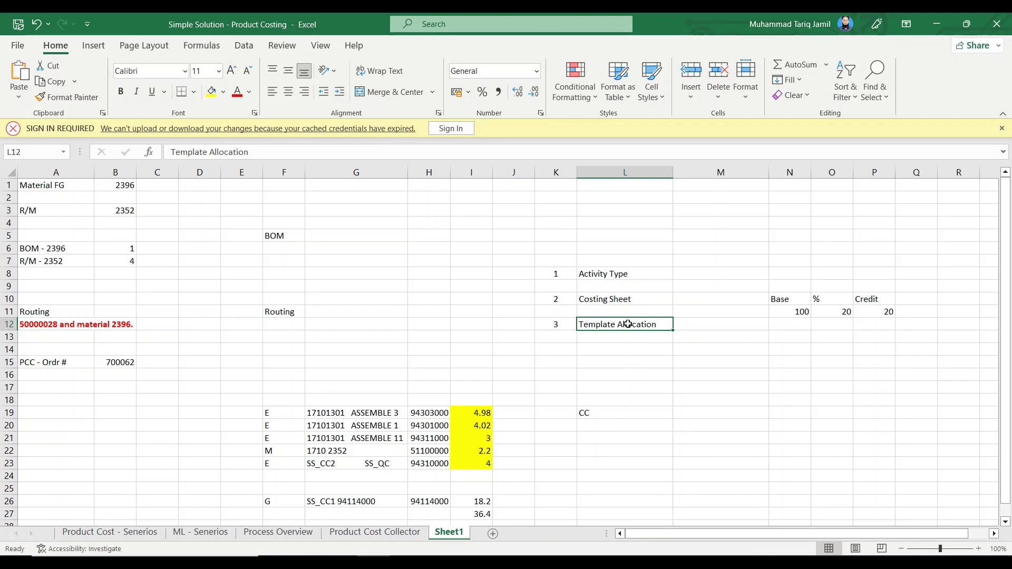
left_click_drag(557, 322, 669, 330)
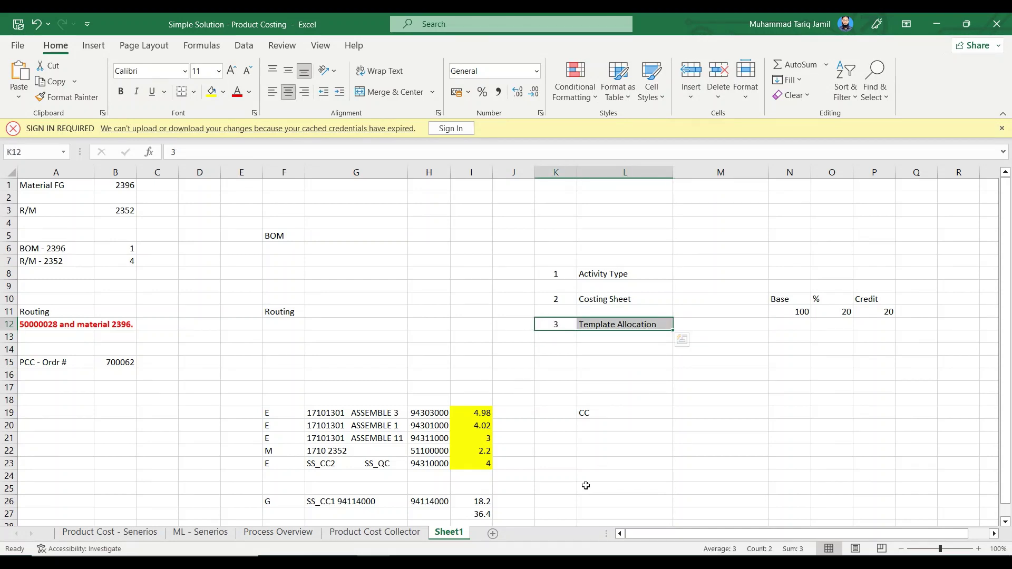